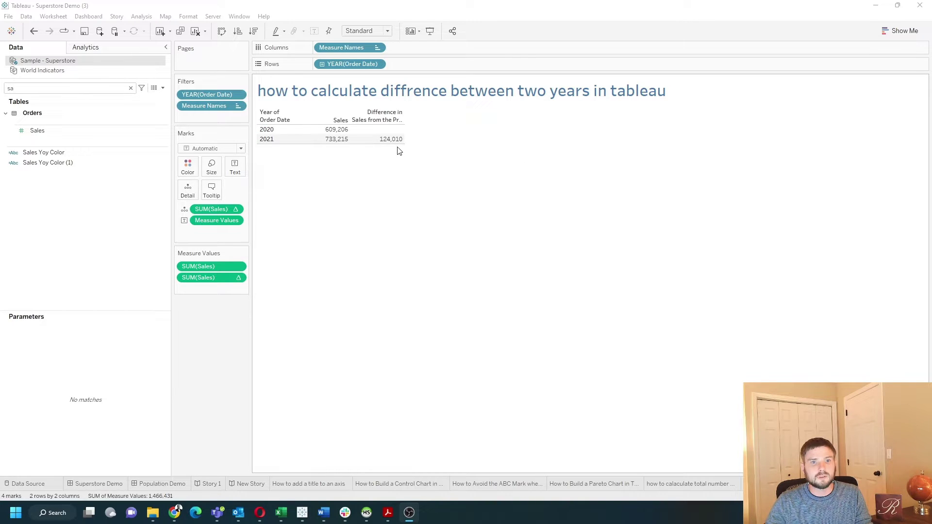
- Reduce the table to yearly Sales only: 609,206 for 2020 and 733,215 for 2021
mouse_move(397, 144)
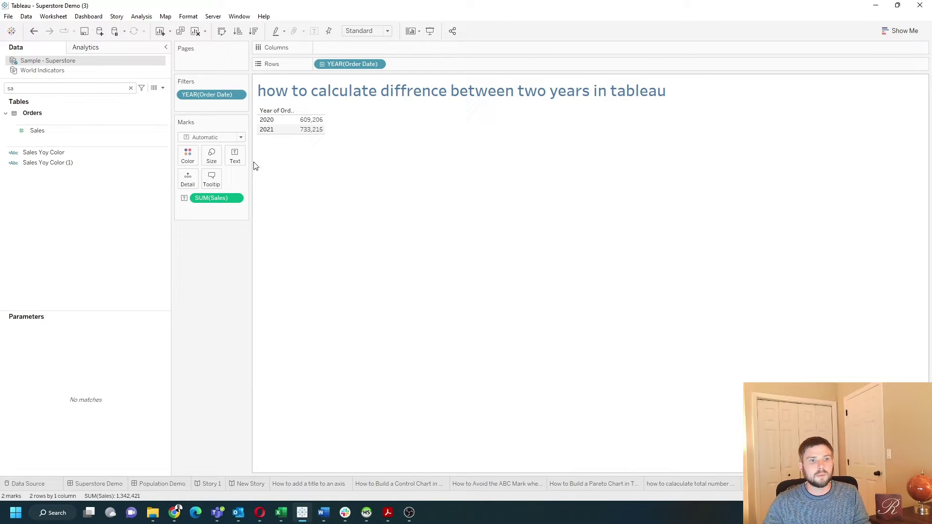
- Add a Difference quick table calculation of Sales after the Sales column, showing 124,010 for 2021
left_click_drag(219, 199, 190, 183)
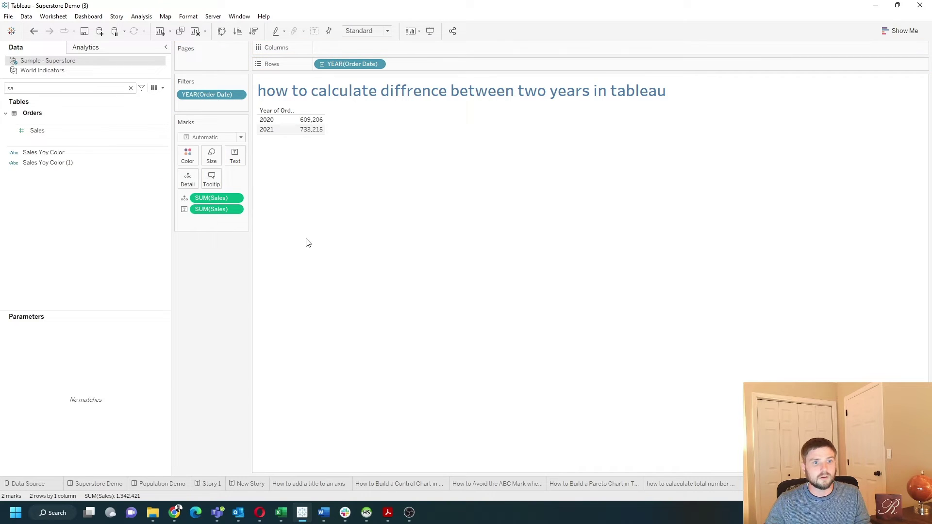
right_click(237, 199)
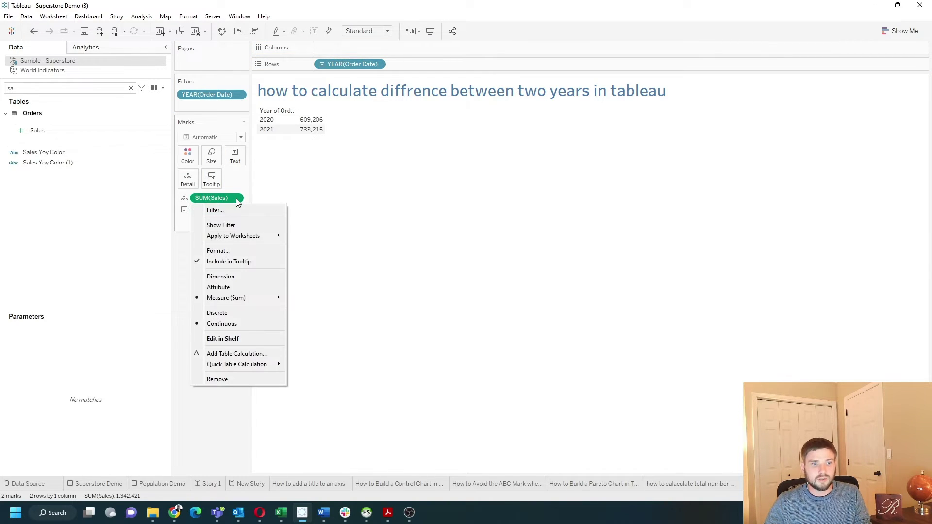
mouse_move(268, 367)
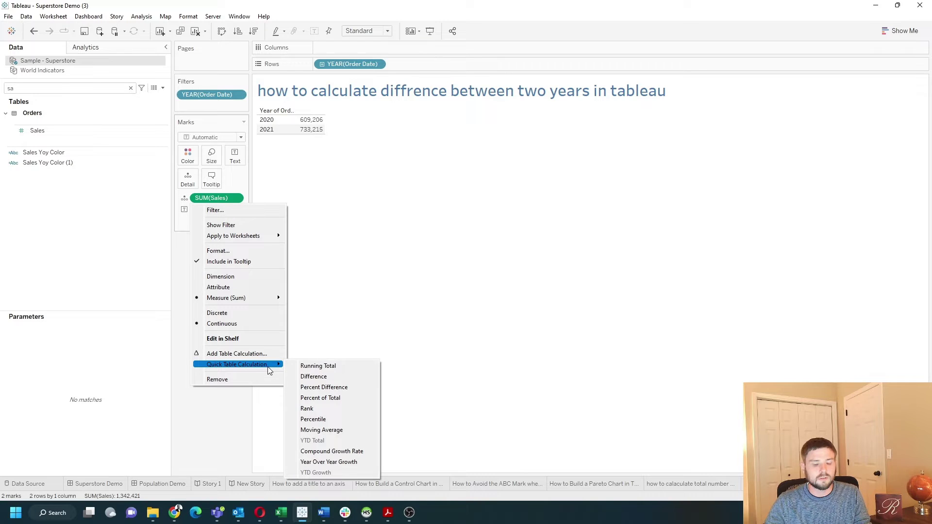
left_click(322, 379)
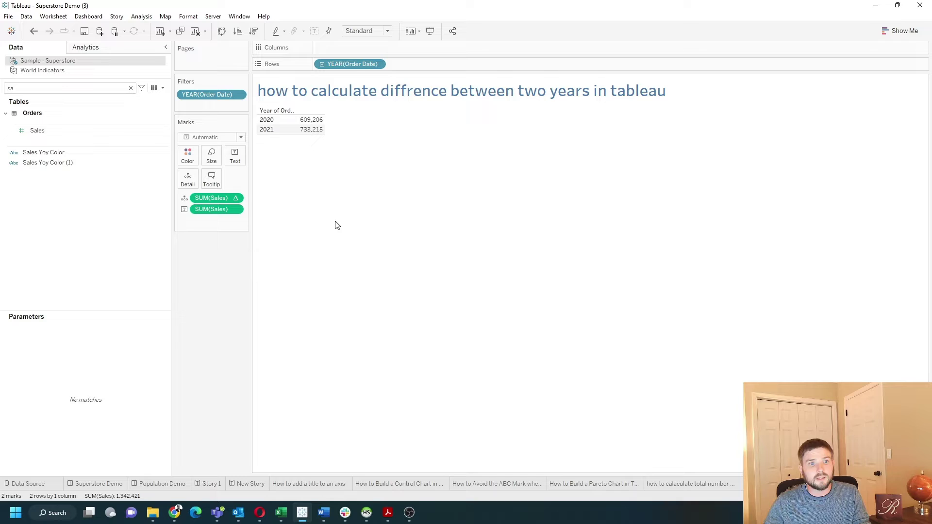
left_click_drag(196, 200, 313, 126)
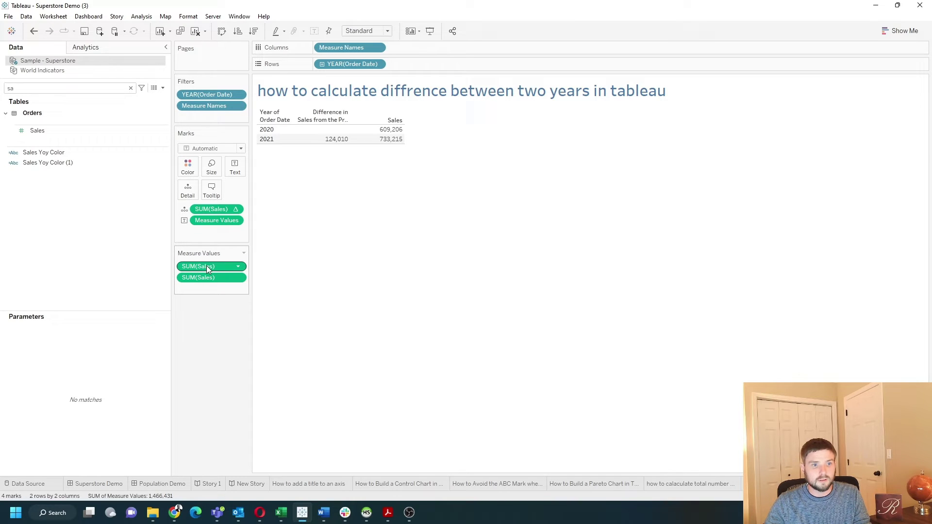
left_click_drag(206, 266, 210, 288)
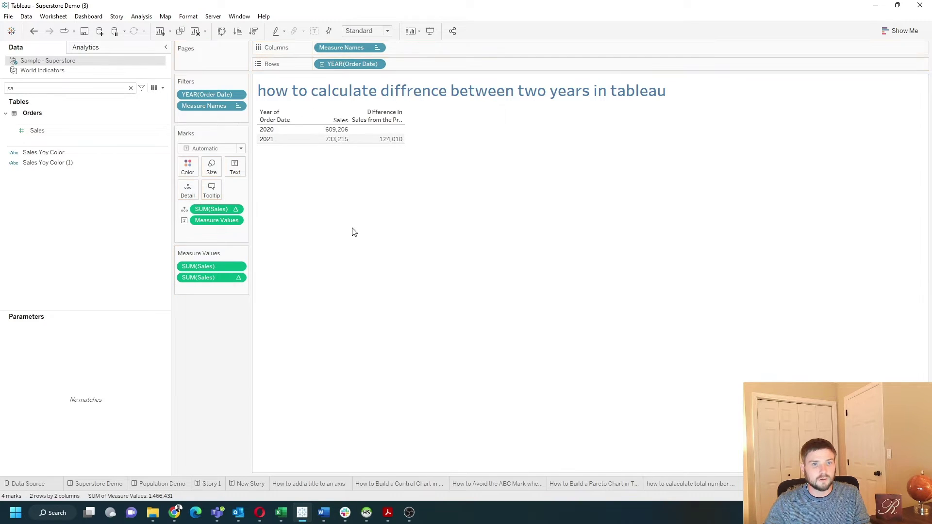
left_click_drag(229, 209, 231, 369)
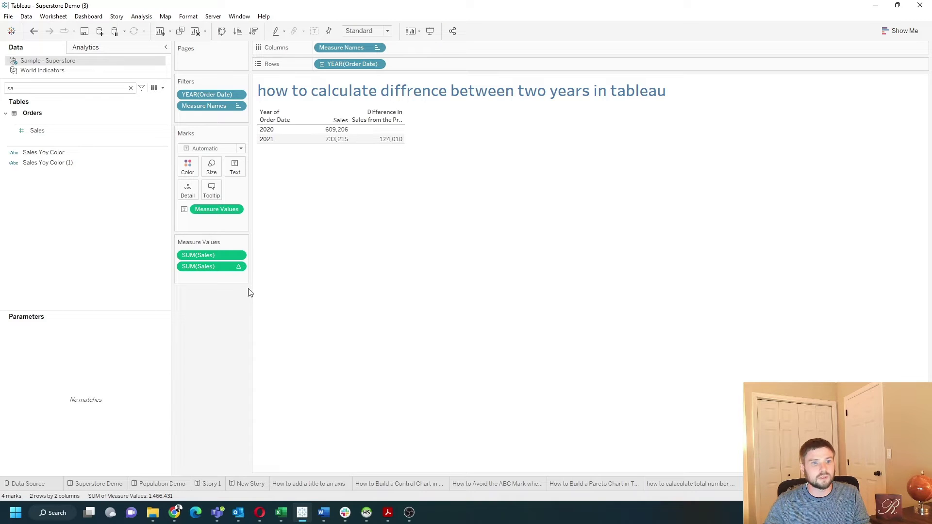
- Set the Sales difference calculation to compute along Year of Order Date, leaving 2020 blank
left_click(237, 266)
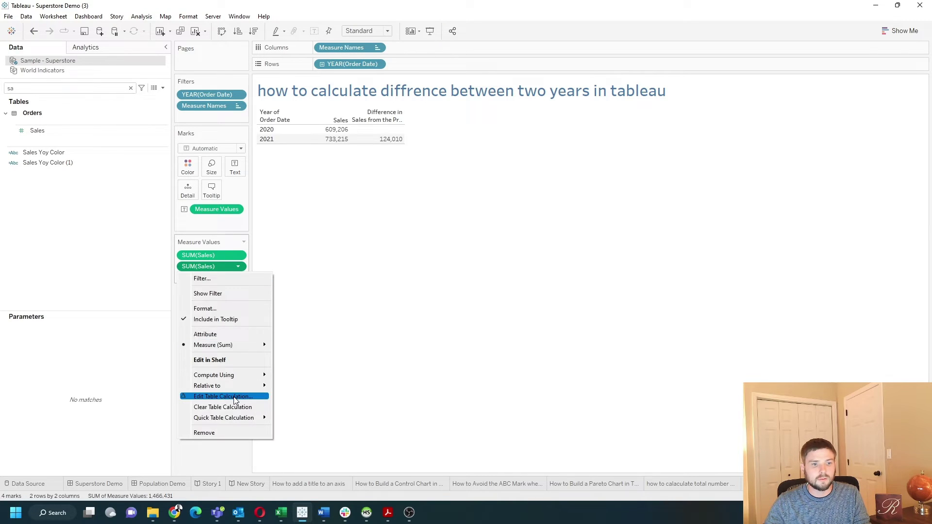
left_click(338, 276)
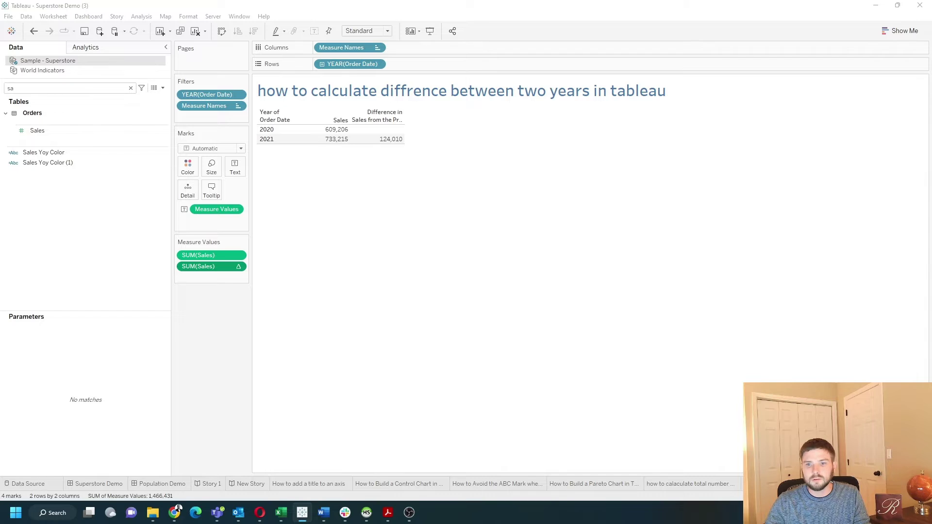
left_click(368, 231)
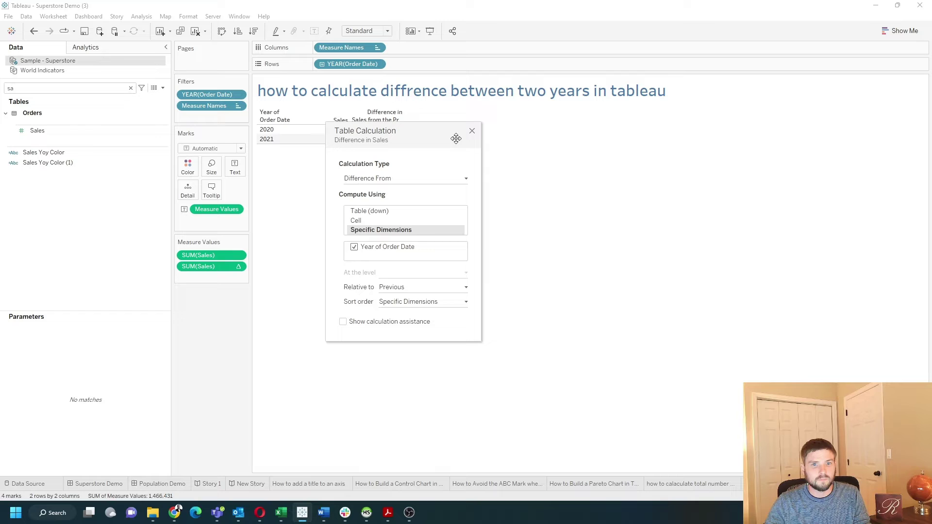
left_click(472, 131)
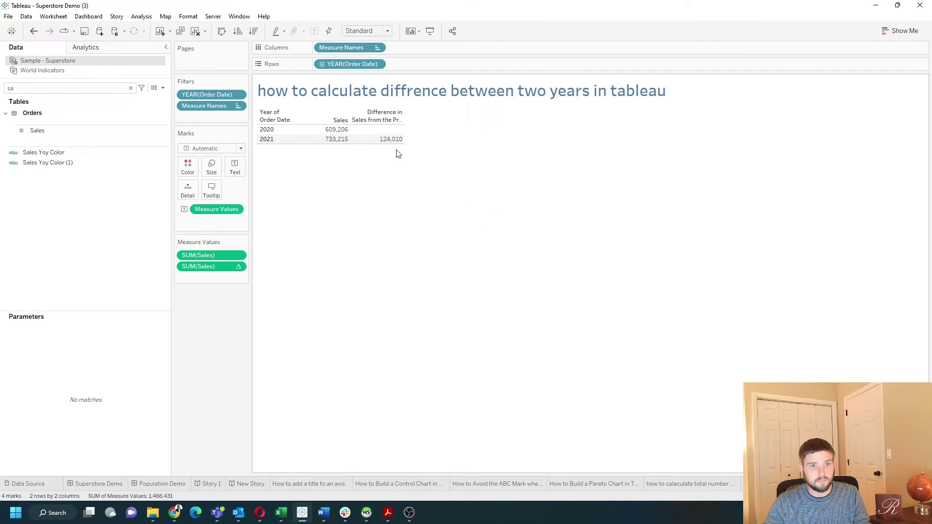
mouse_move(378, 144)
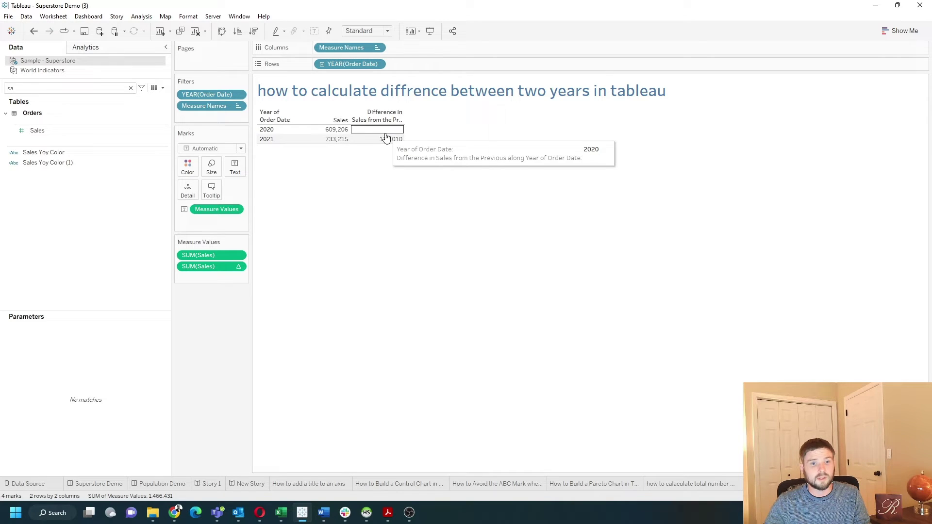
- Create calculated field '2020 Sales': if DATEPART('year',[Order Date]) = 2020 then [Sales] end
left_click(163, 89)
left_click(133, 99)
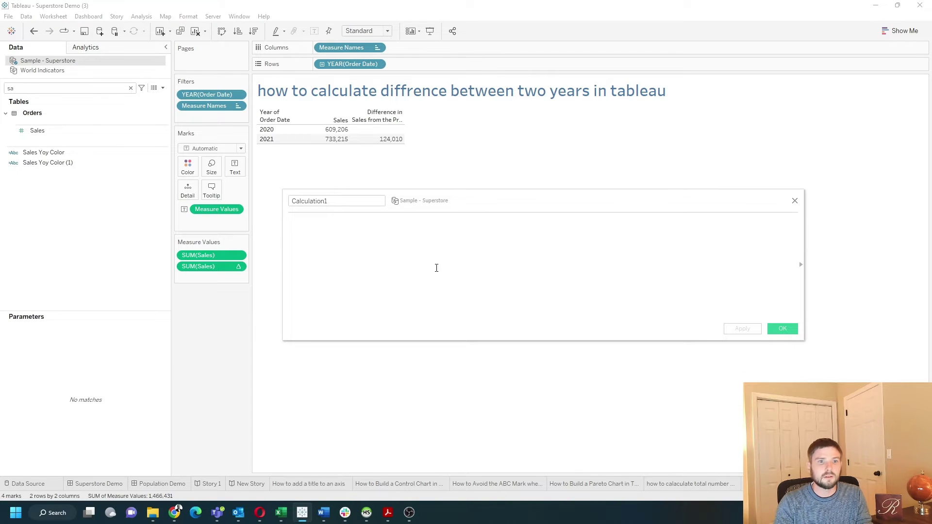
type("if")
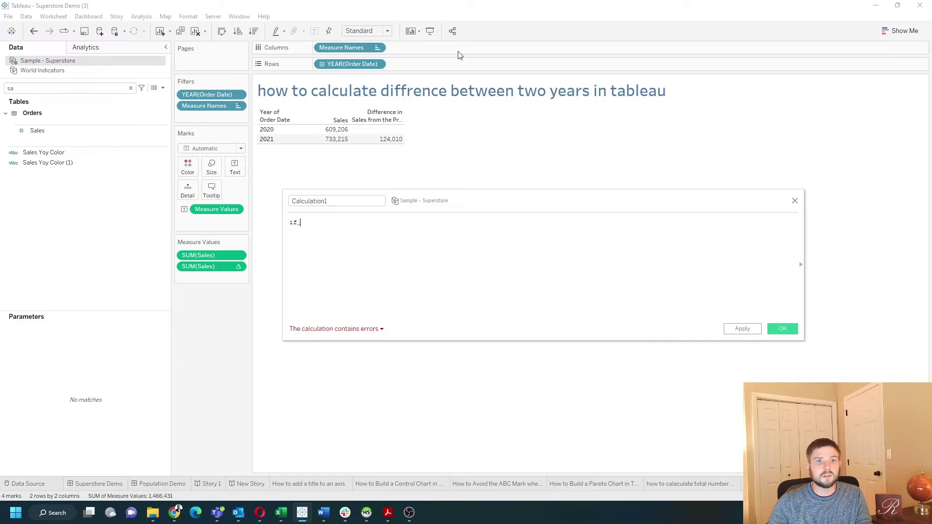
left_click_drag(354, 64, 367, 239)
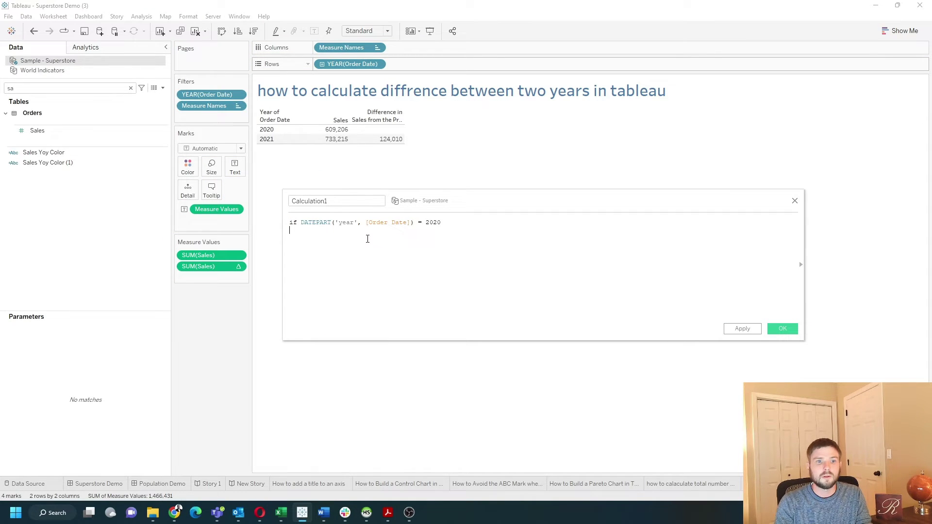
type("then ")
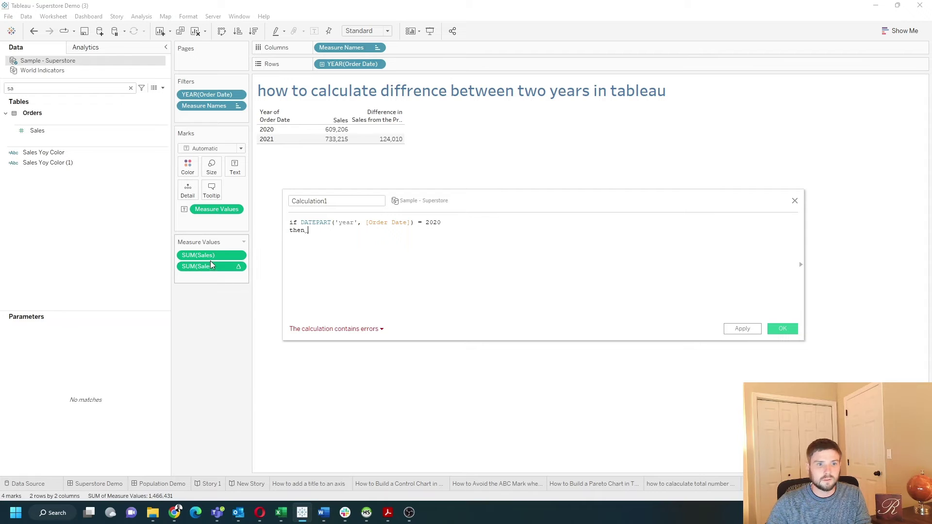
type("[Sales] ")
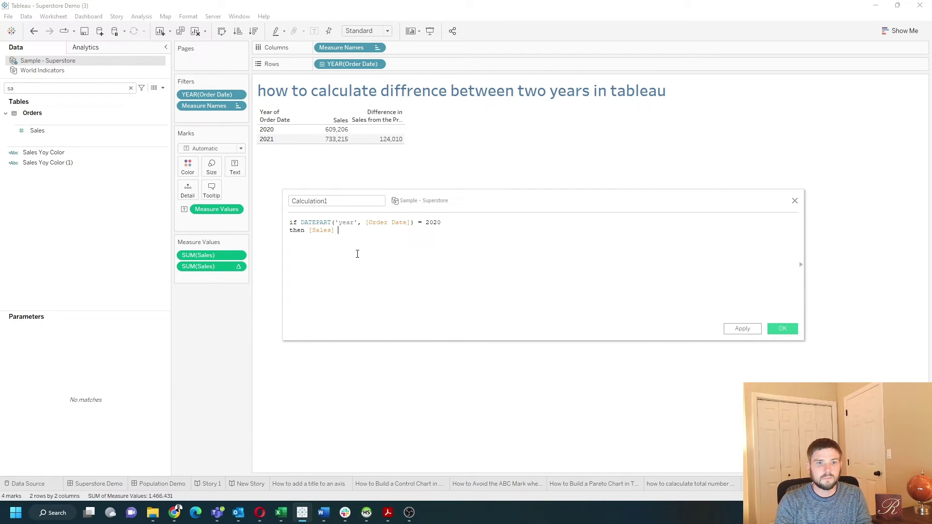
type("end")
left_click(336, 201)
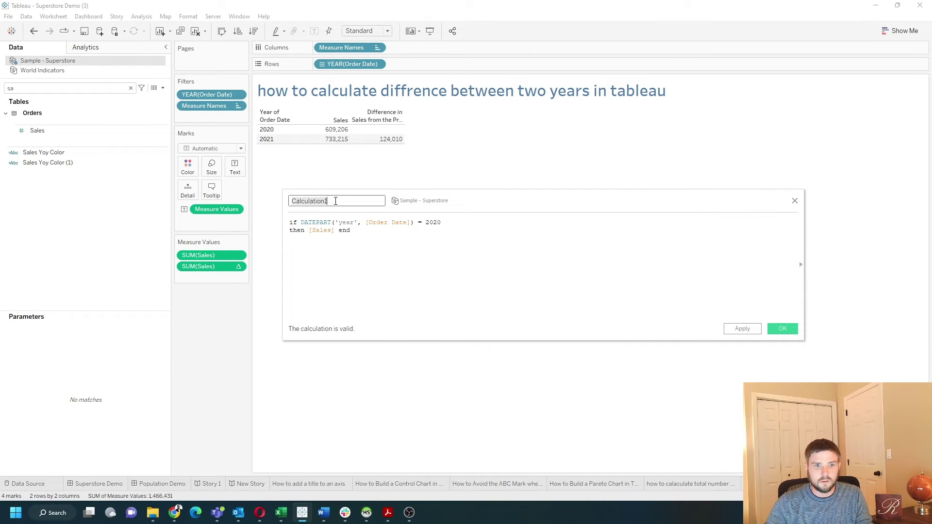
type("2020 Sales")
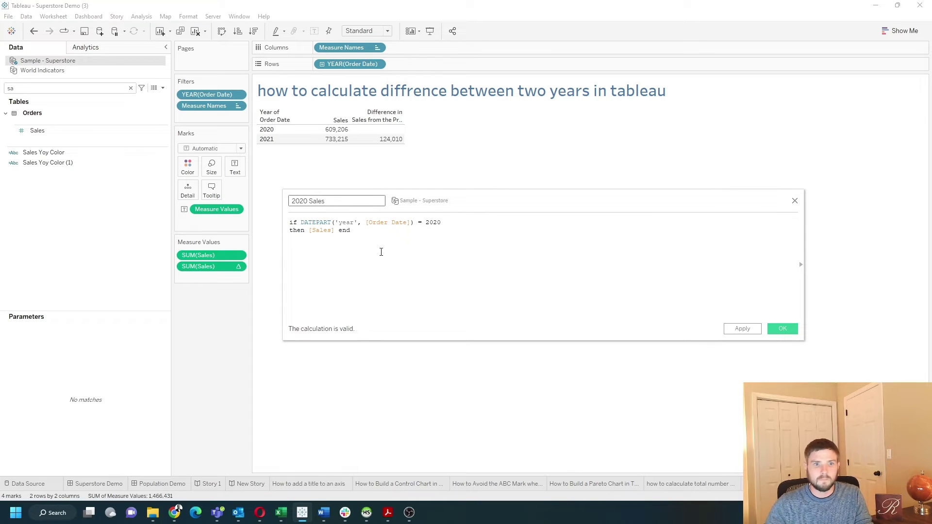
left_click(753, 330)
left_click(781, 330)
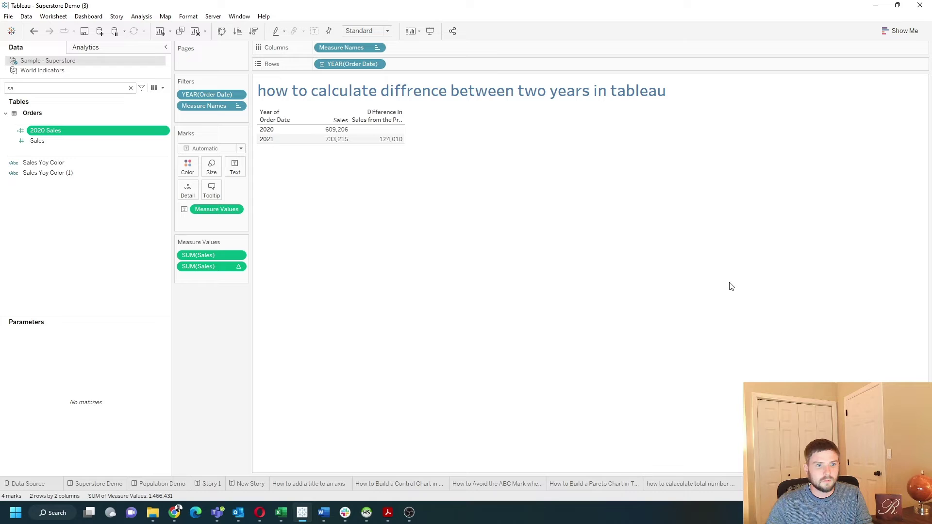
- Add 2020 Sales to the table, then duplicate it with the formula's year changed to 2021
left_click_drag(81, 133, 236, 275)
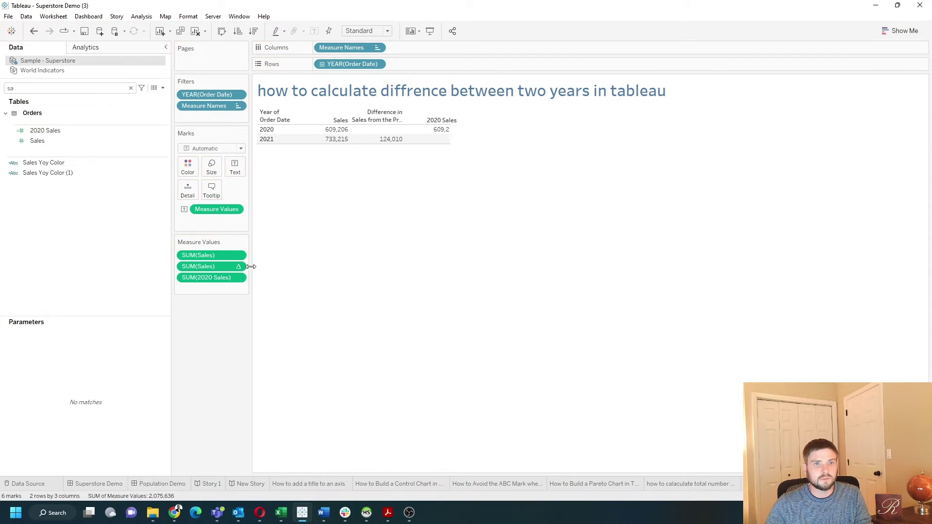
left_click(165, 132)
left_click(202, 200)
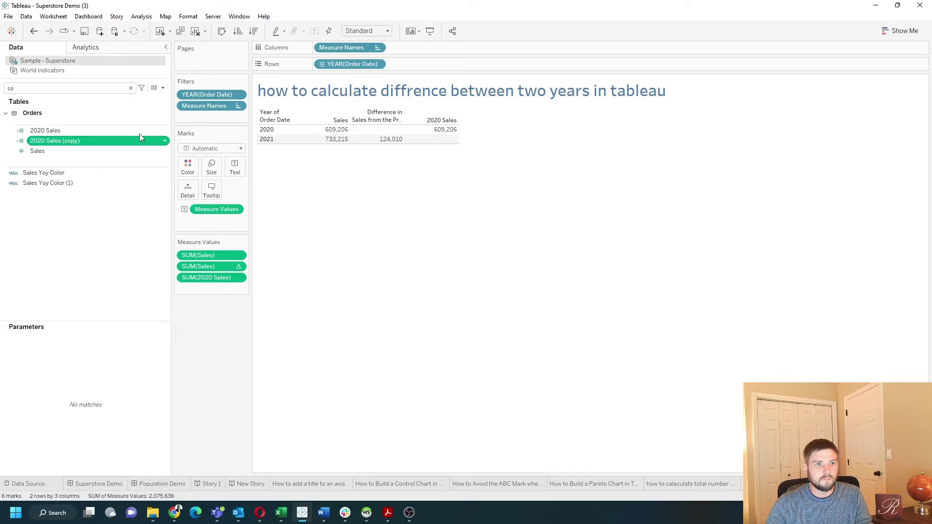
left_click(165, 142)
left_click(202, 201)
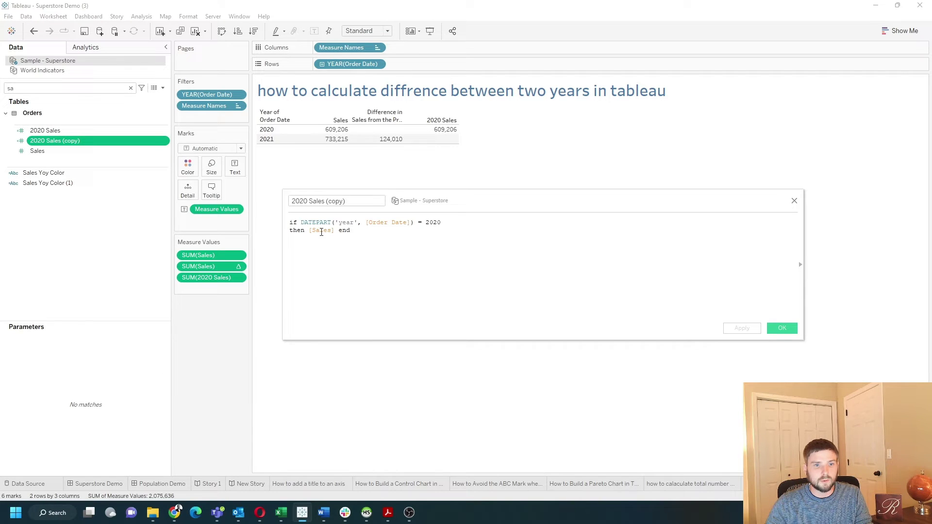
key("BackSpace")
key("BackSpace")
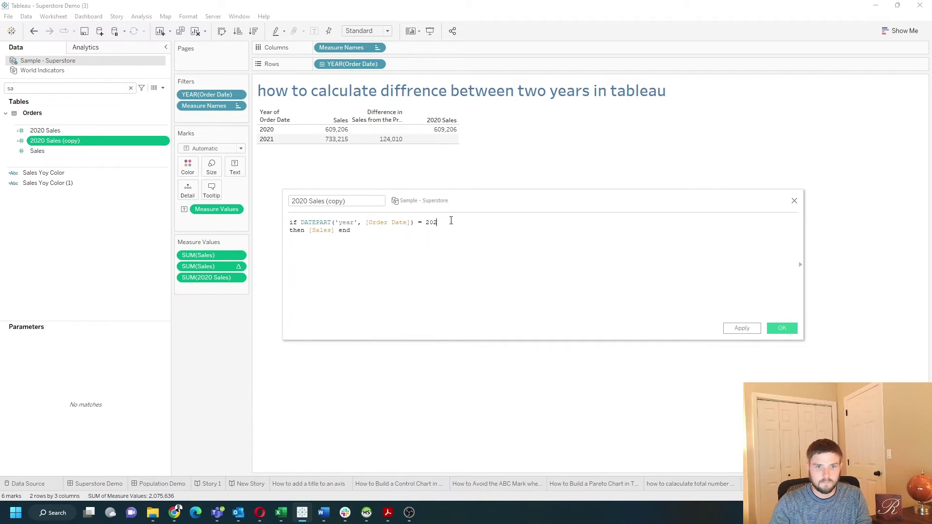
type("1")
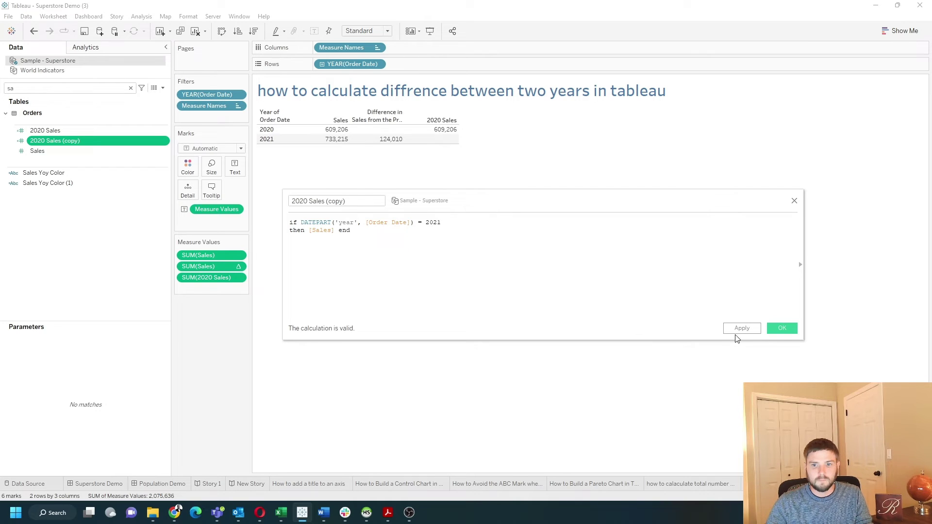
left_click(780, 328)
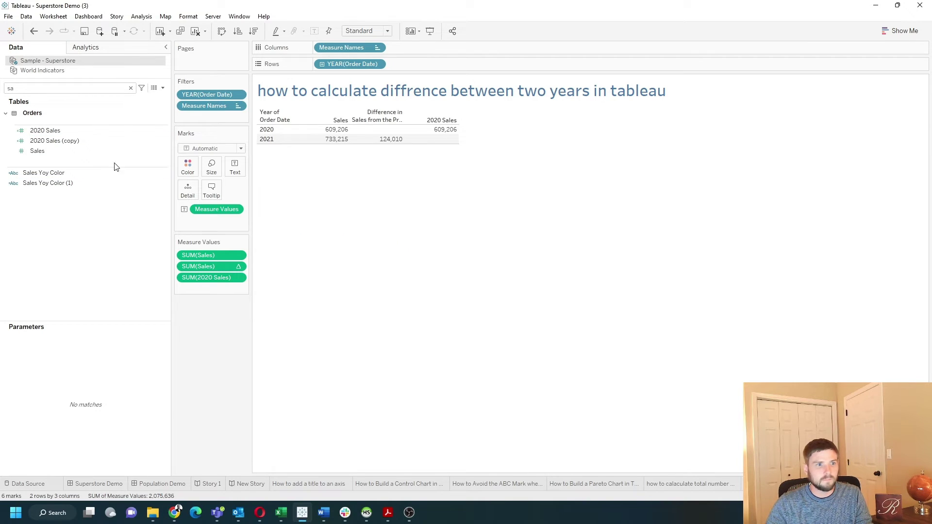
- Rename the duplicated field to '2021 Sales' and add it as a table column
left_click(117, 142)
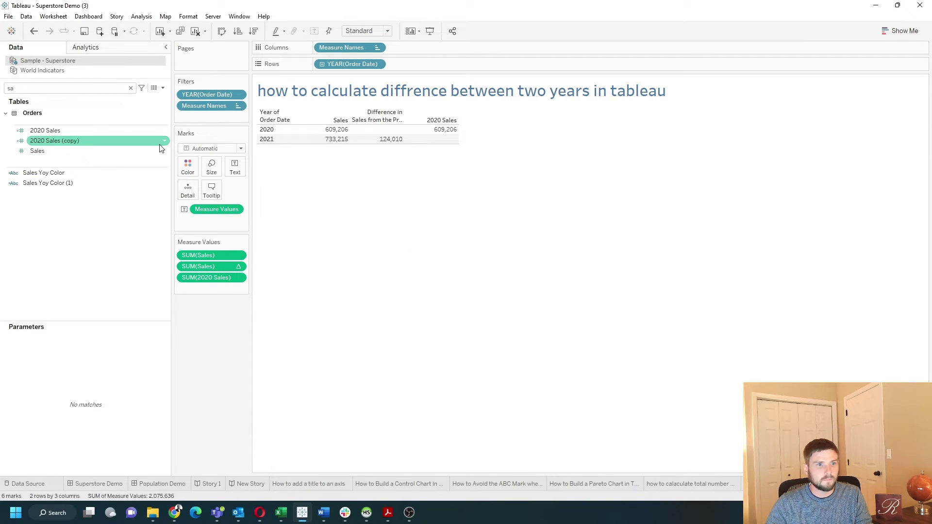
left_click(124, 143)
type("202")
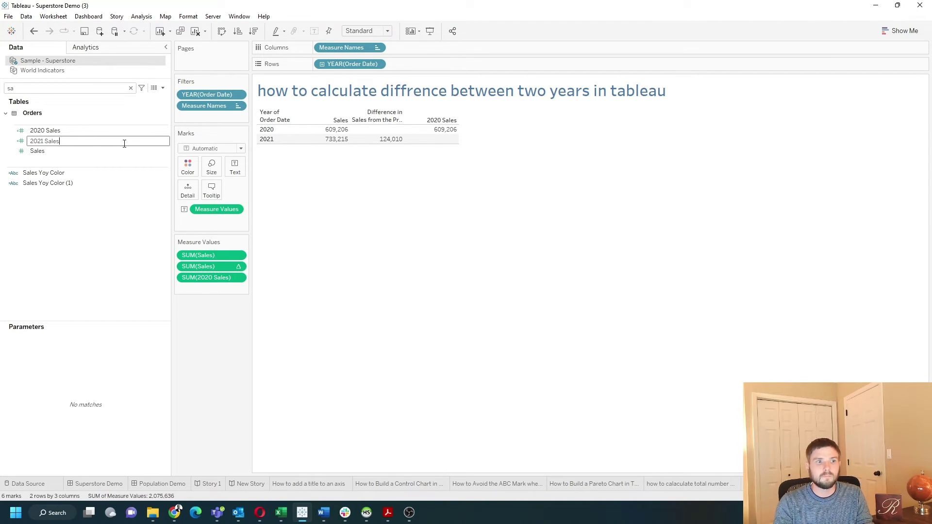
type("1 Sales")
key("Return")
left_click_drag(124, 147, 238, 293)
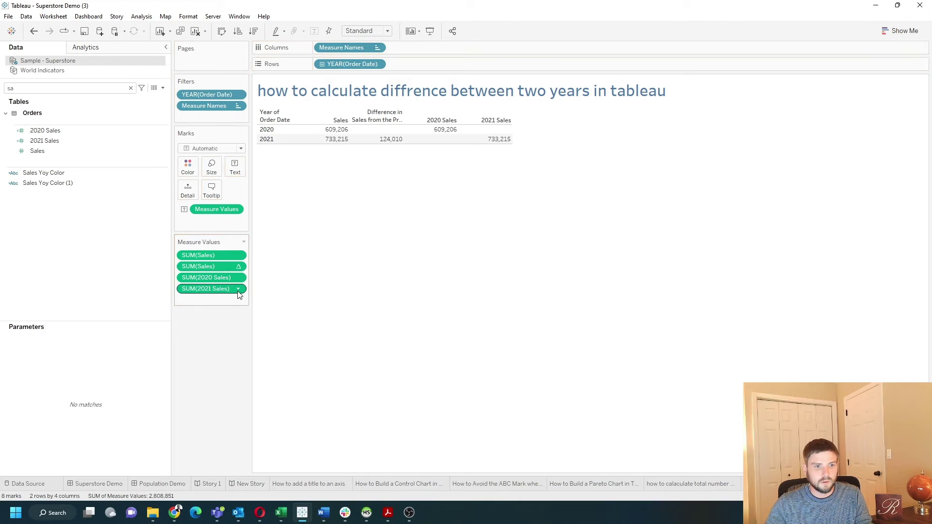
left_click(163, 87)
left_click(97, 96)
- Define Difference as ZN(SUM([Sales])) - LOOKUP(ZN(SUM([Sales])), -1) and apply it
type("Difference")
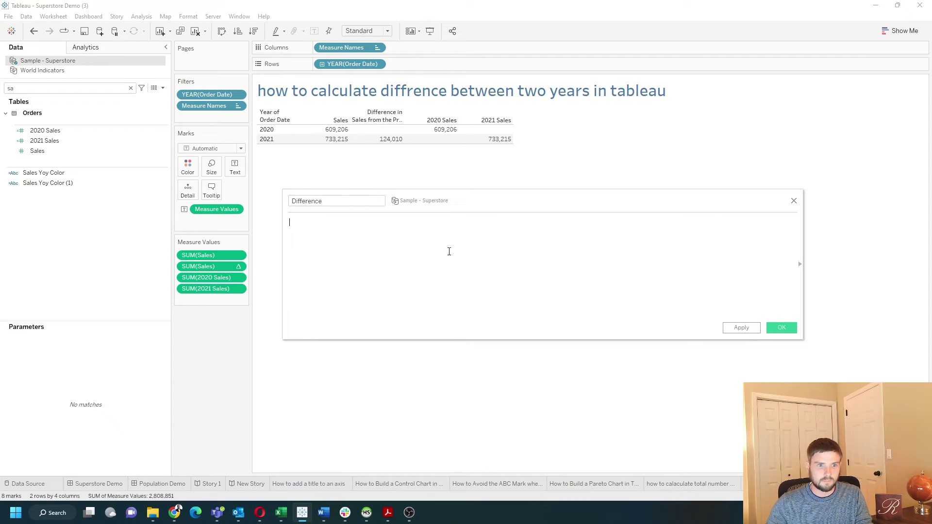
left_click_drag(199, 266, 340, 257)
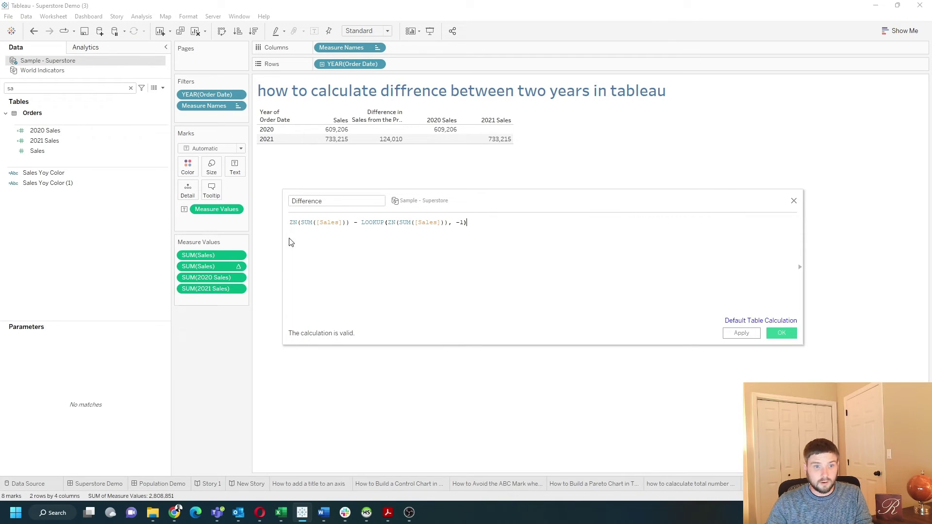
left_click_drag(347, 222, 236, 221)
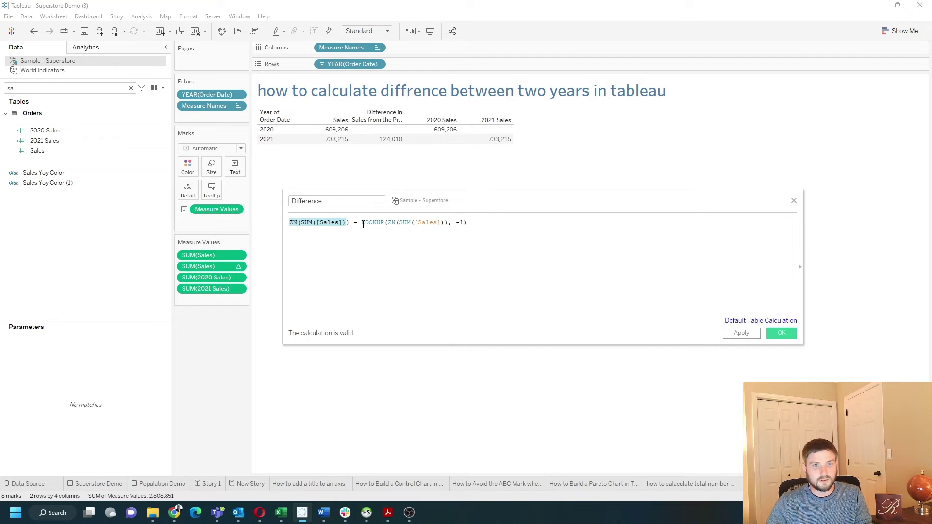
left_click_drag(363, 224, 512, 228)
left_click(472, 224)
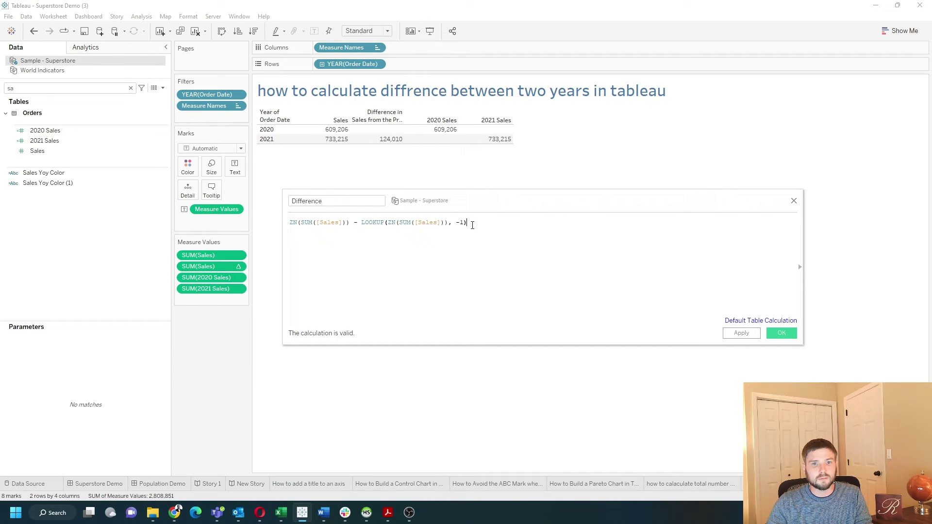
left_click_drag(471, 224, 361, 226)
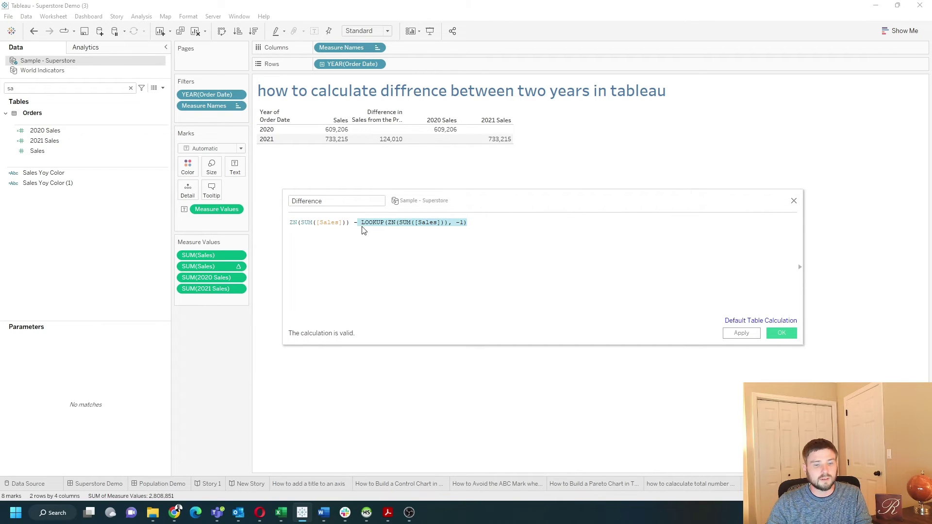
left_click(741, 333)
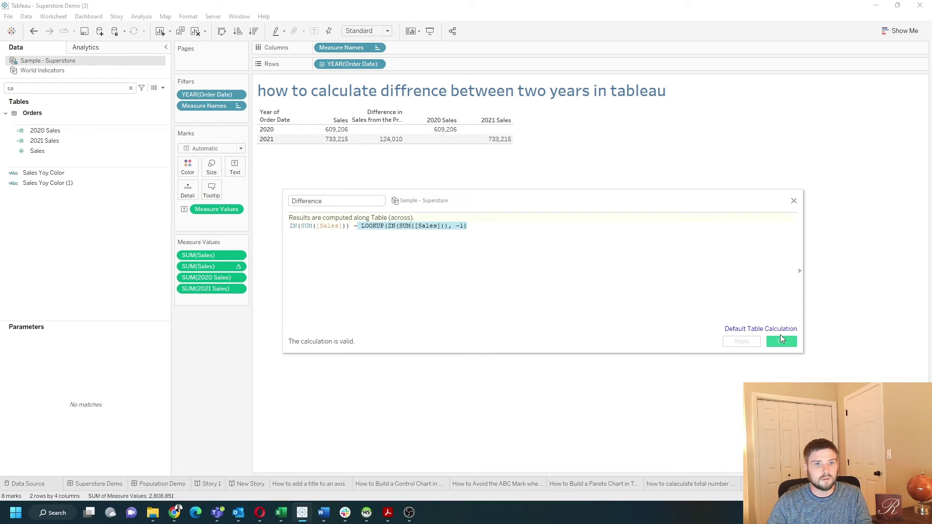
- Add the Difference field to the table's Measure Values
left_click(794, 201)
double_click(70, 88)
type("di")
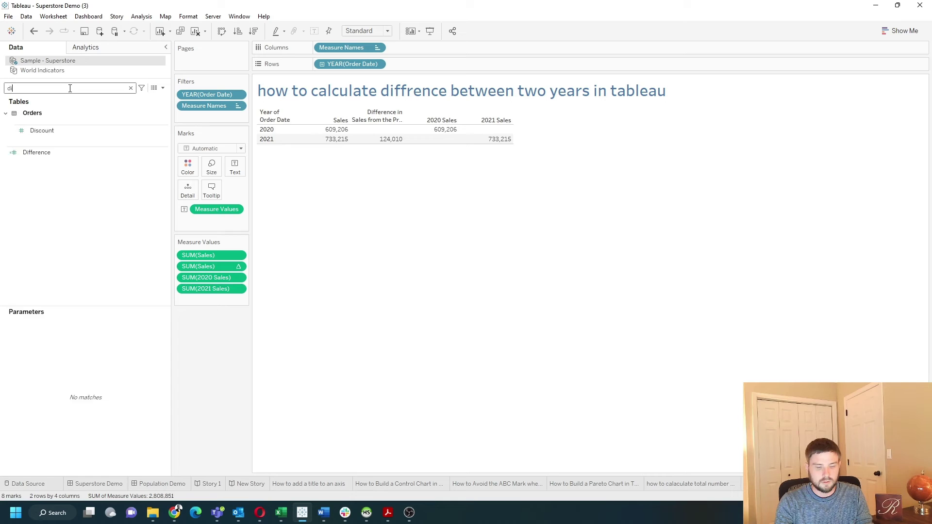
type("f")
left_click_drag(37, 123, 202, 304)
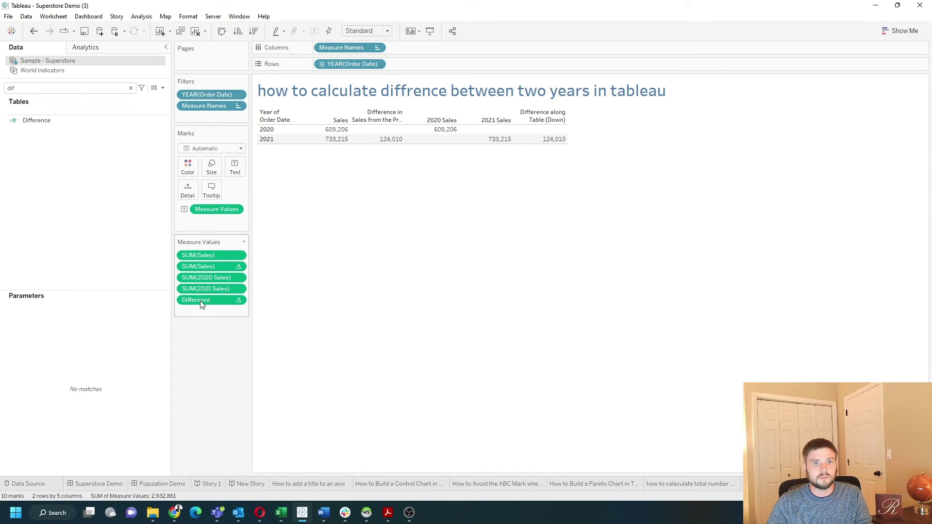
- Move YEAR(Order Date) from Rows to Marks and remove both SUM(Sales) columns
left_click_drag(345, 66, 187, 191)
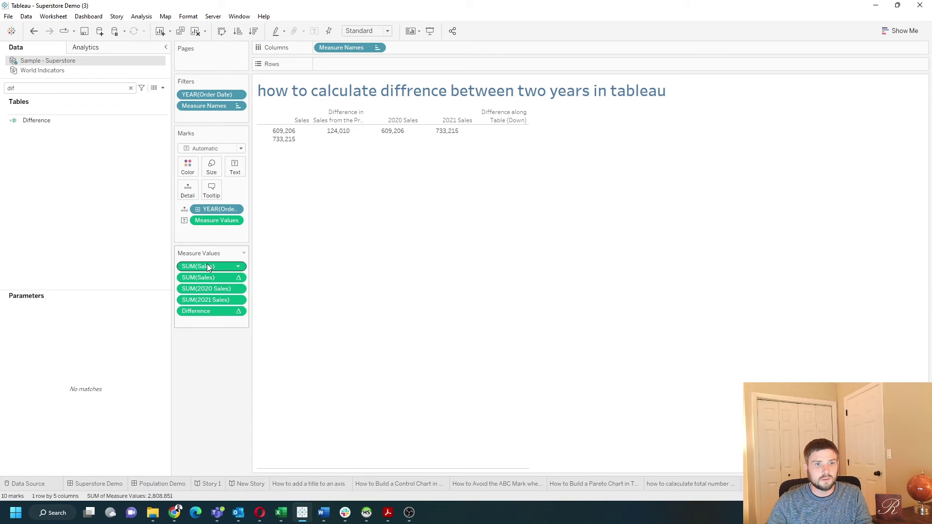
left_click_drag(208, 267, 199, 367)
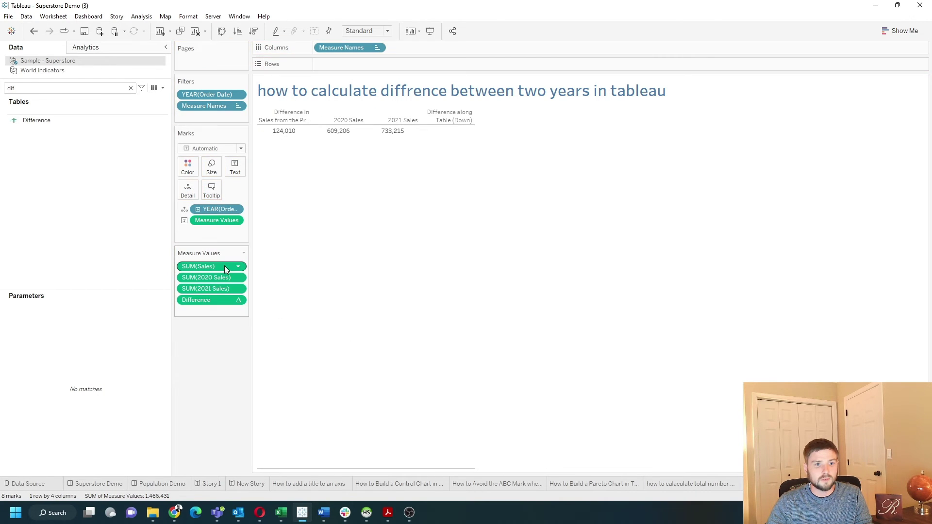
left_click_drag(224, 266, 228, 359)
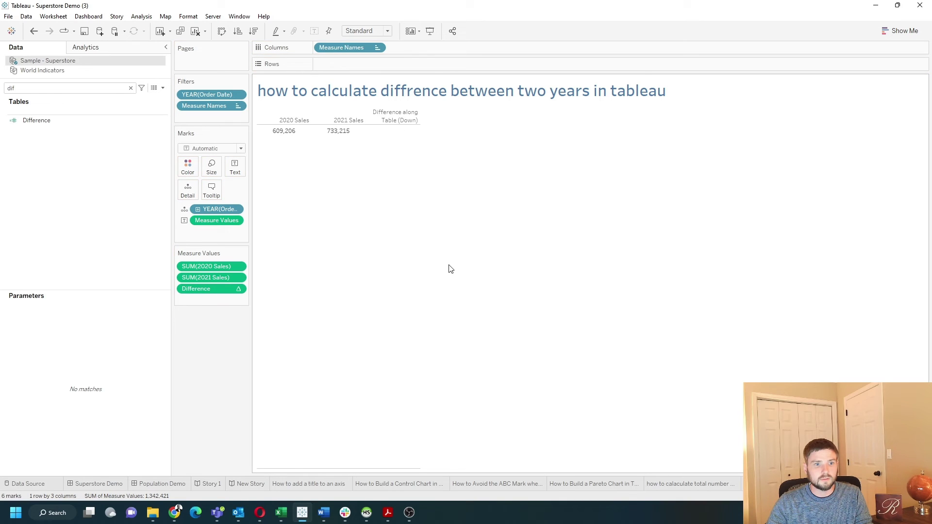
- Compute Difference using Specific Dimensions with Year of Order Date checked, showing 124,010
left_click(238, 289)
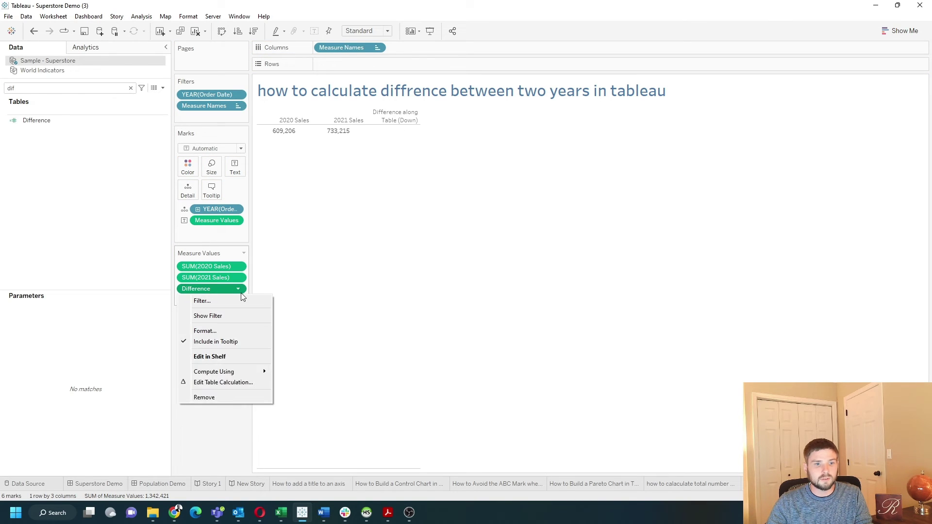
left_click(223, 383)
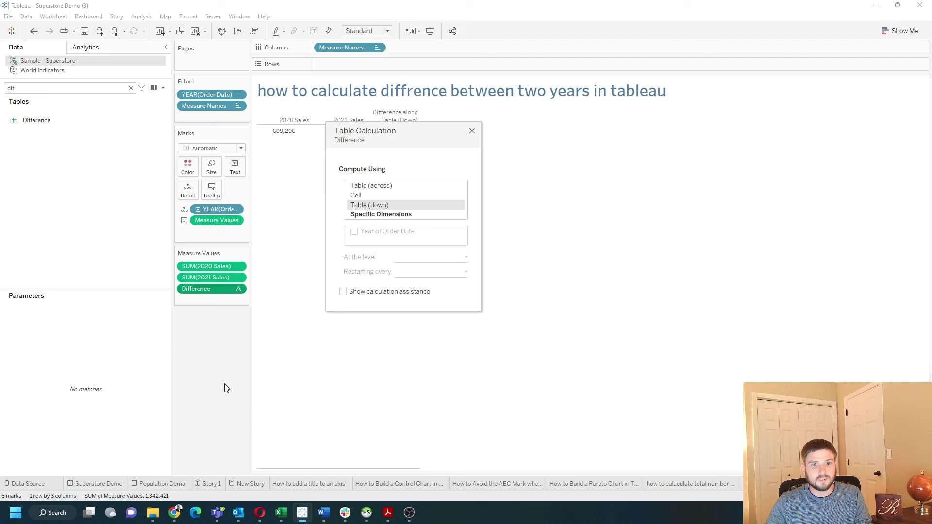
left_click(373, 214)
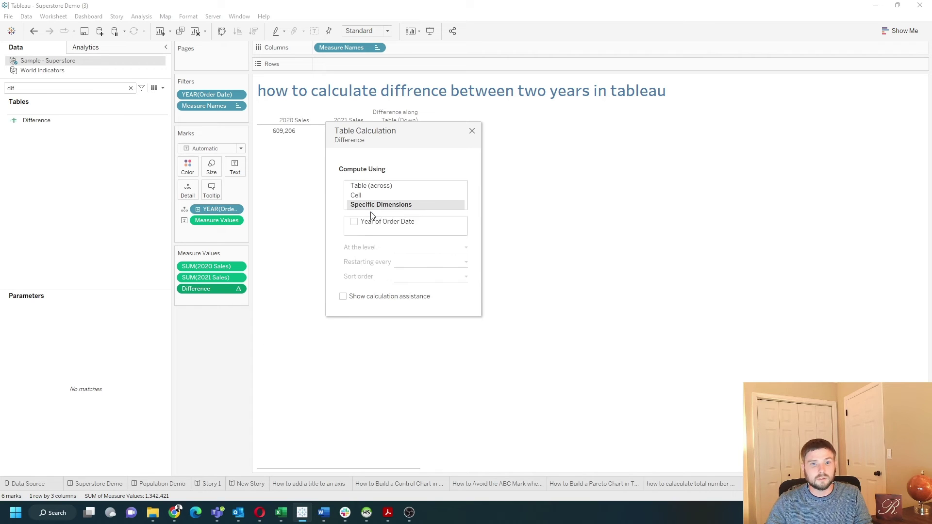
left_click(354, 221)
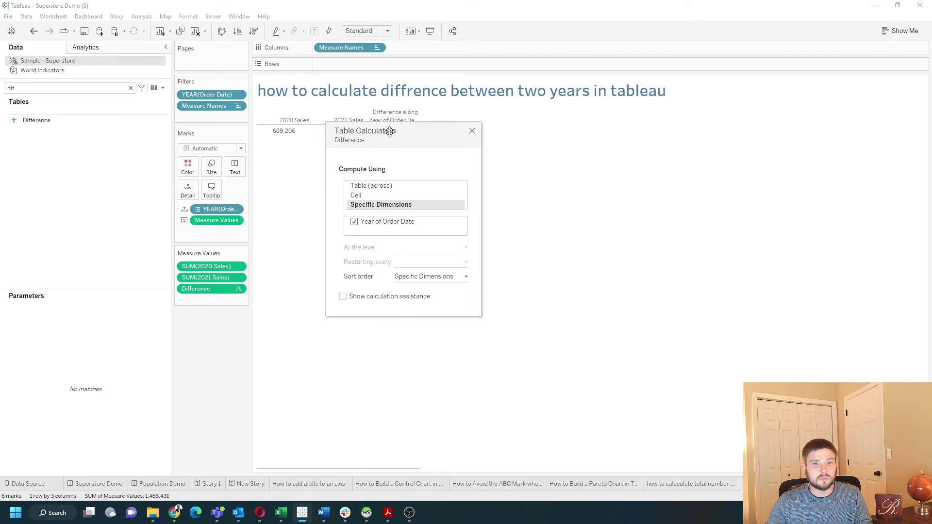
left_click_drag(387, 131, 496, 176)
left_click(581, 177)
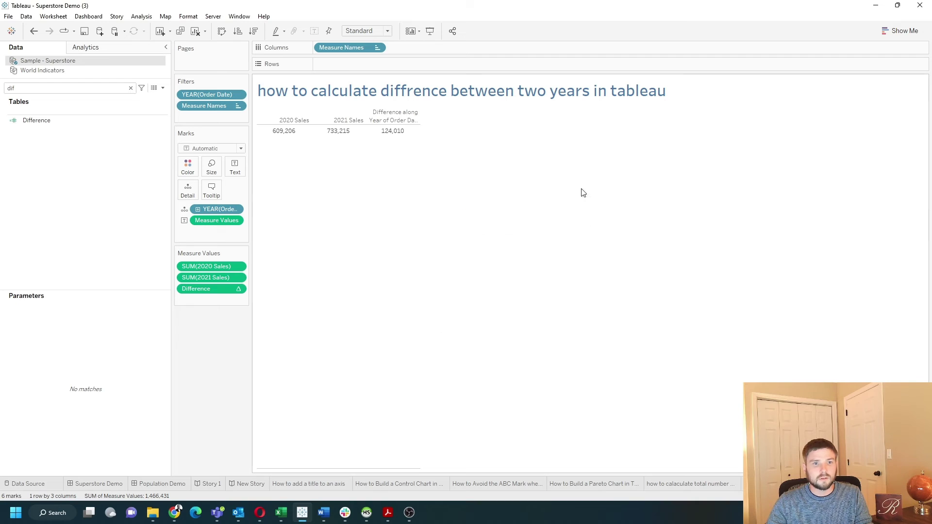
mouse_move(293, 141)
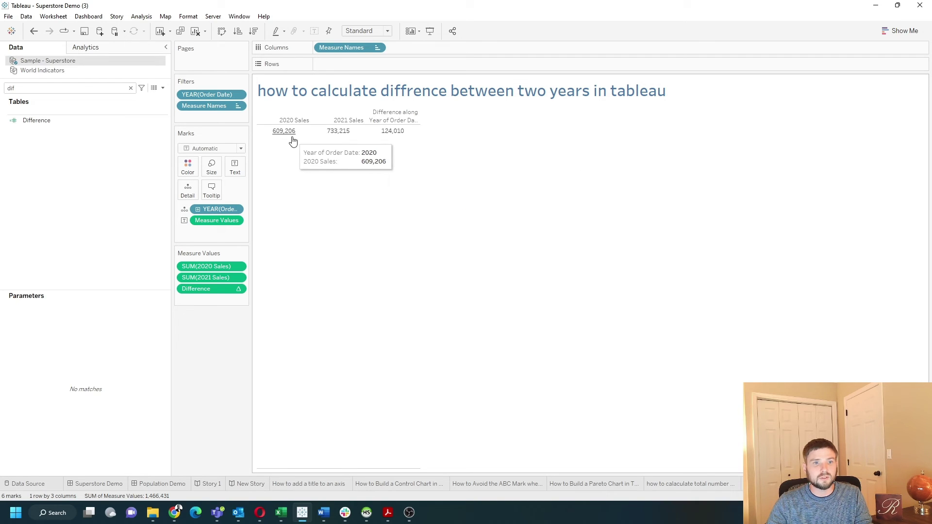
mouse_move(346, 140)
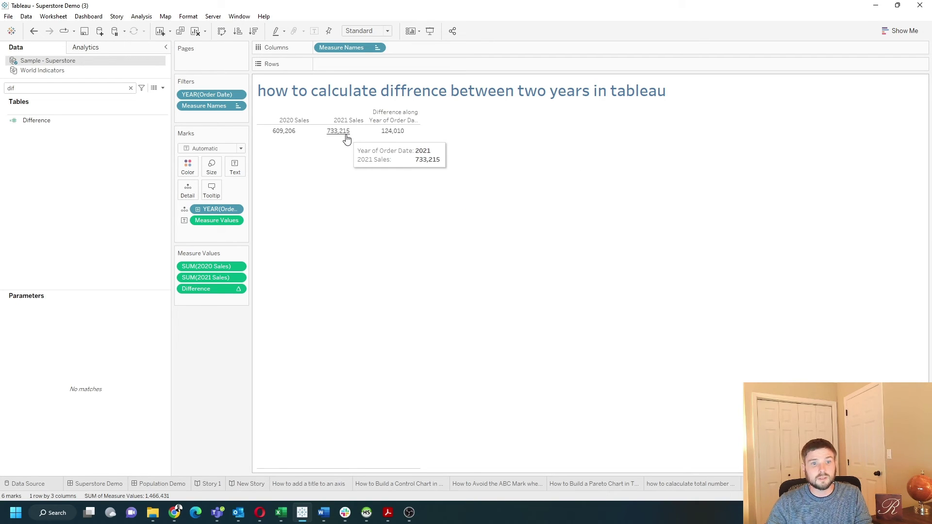
mouse_move(398, 140)
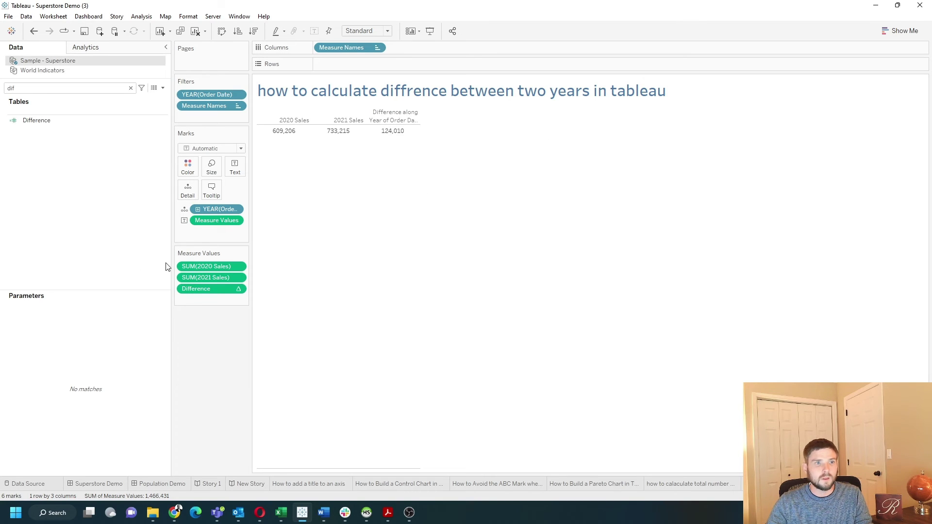
- Create calculated field 'Difference 2' as SUM([2021 Sales]) - SUM([2020 Sales])
left_click(162, 88)
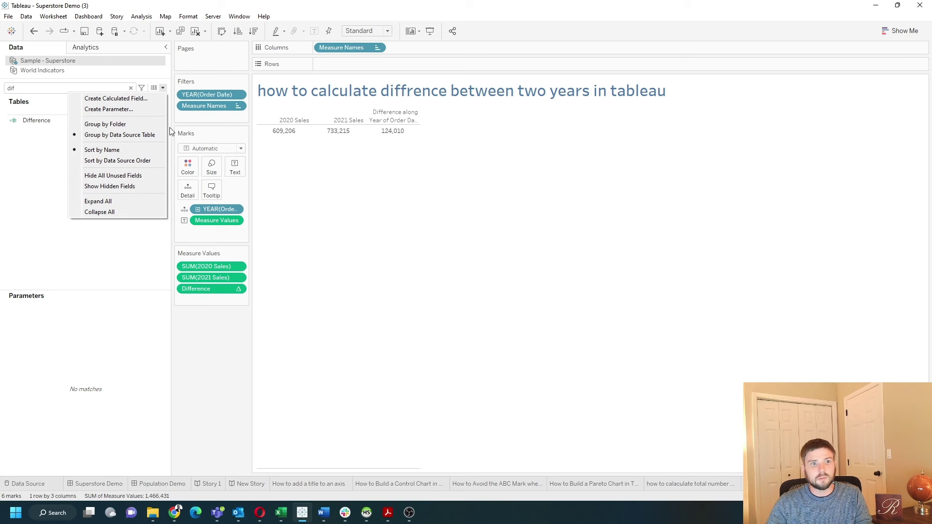
left_click(137, 100)
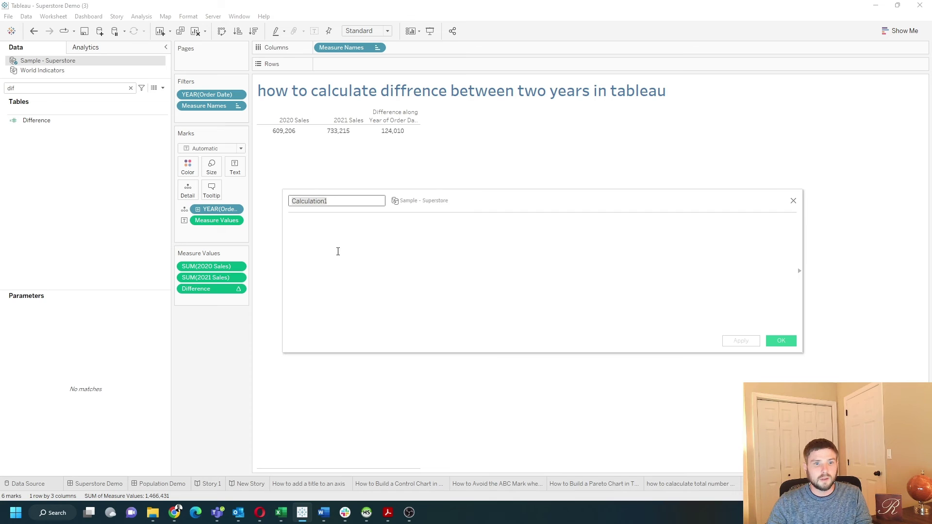
type("Difference 2")
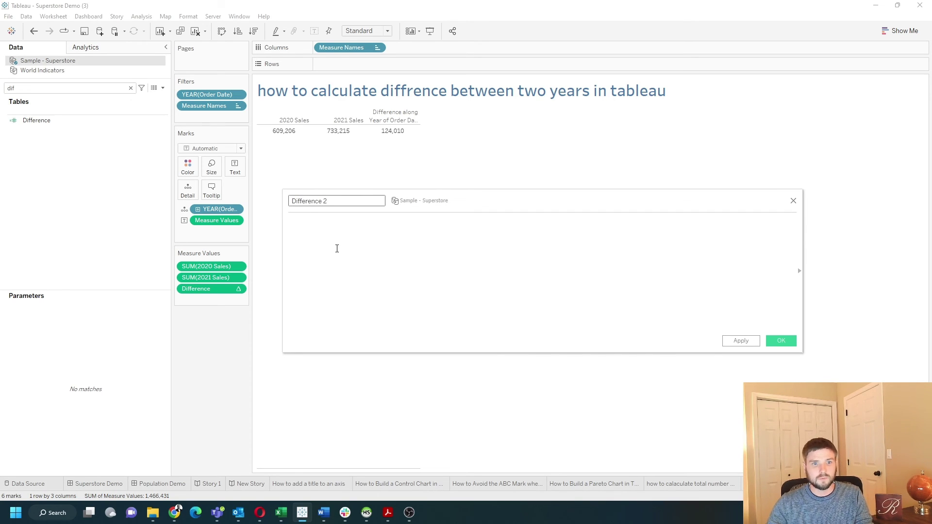
left_click(336, 248)
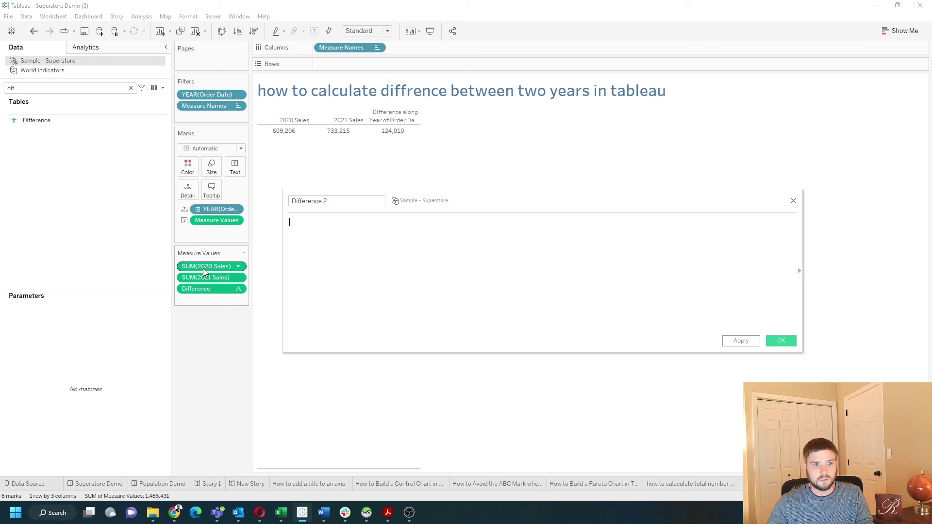
left_click_drag(203, 269, 290, 252)
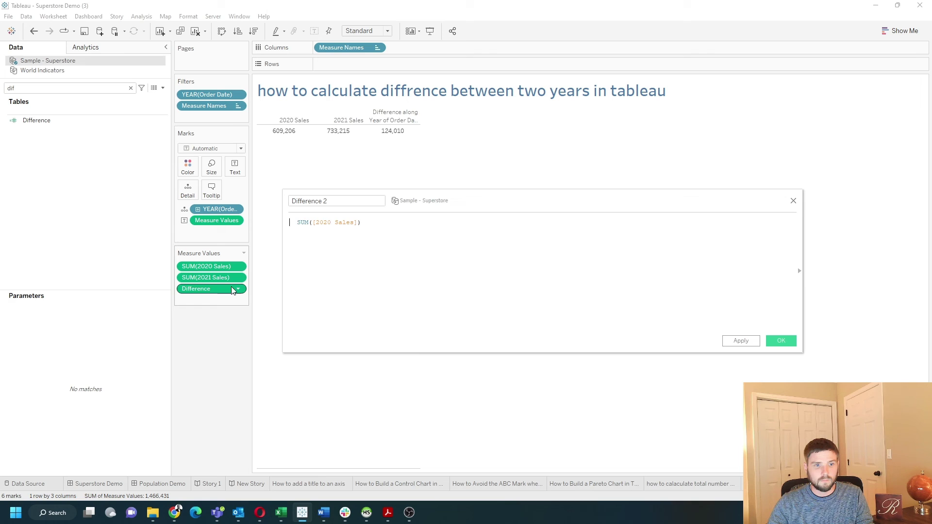
left_click_drag(206, 277, 290, 235)
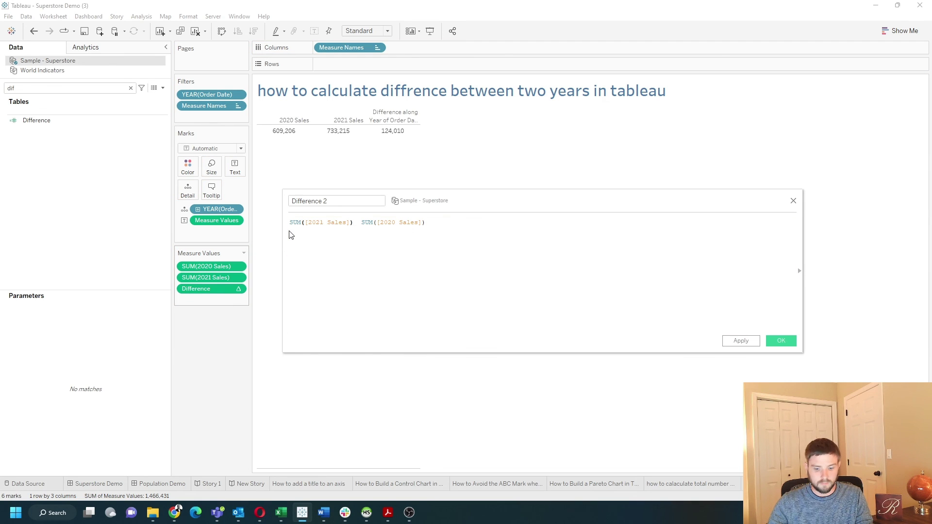
type("-")
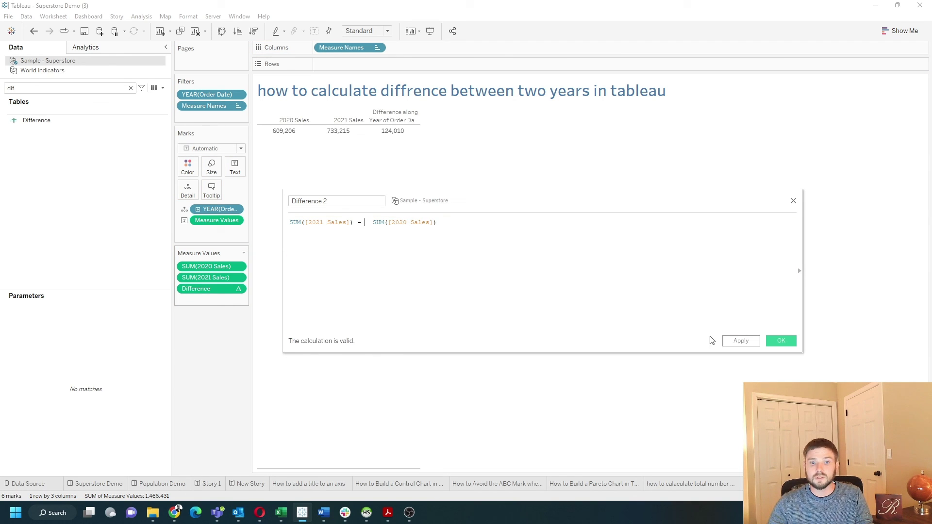
left_click(781, 341)
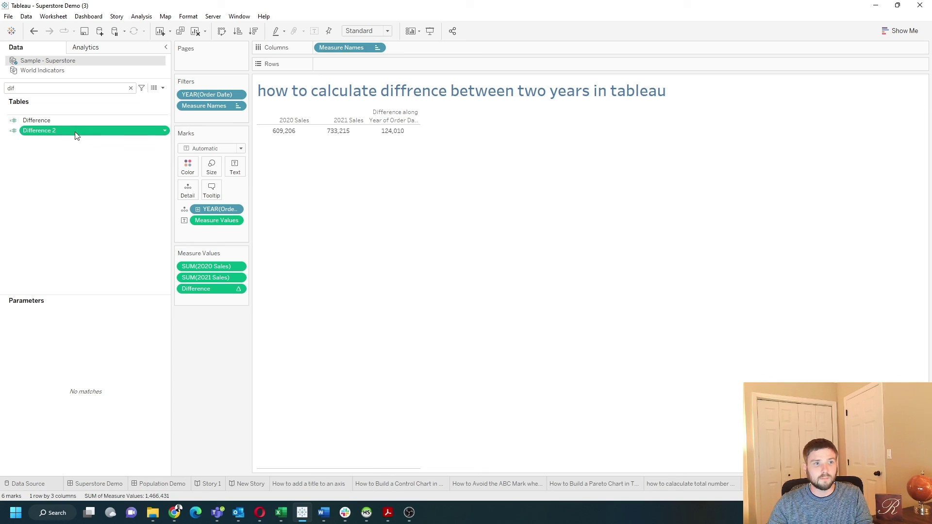
- Add Difference 2 to the table, removing YEAR(Order Date) from Marks and the old Difference column
left_click_drag(77, 131, 215, 301)
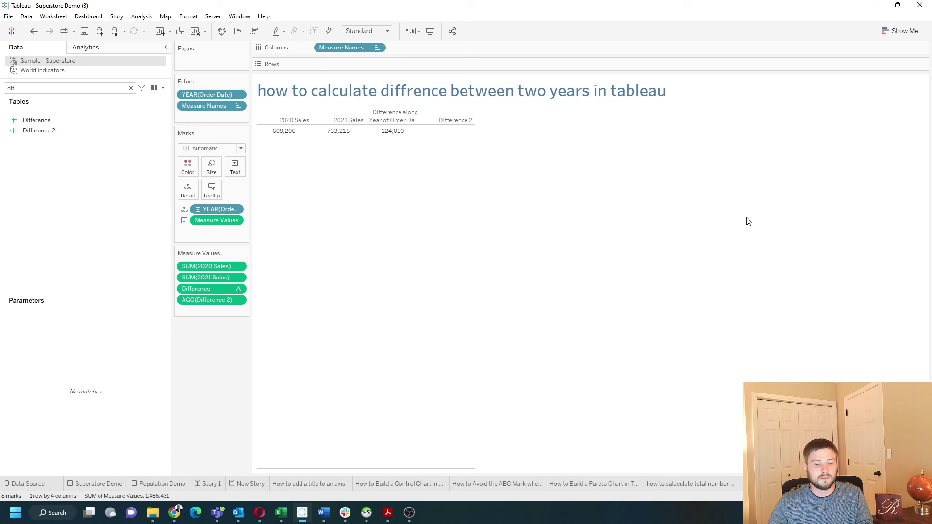
key("alt+Tab")
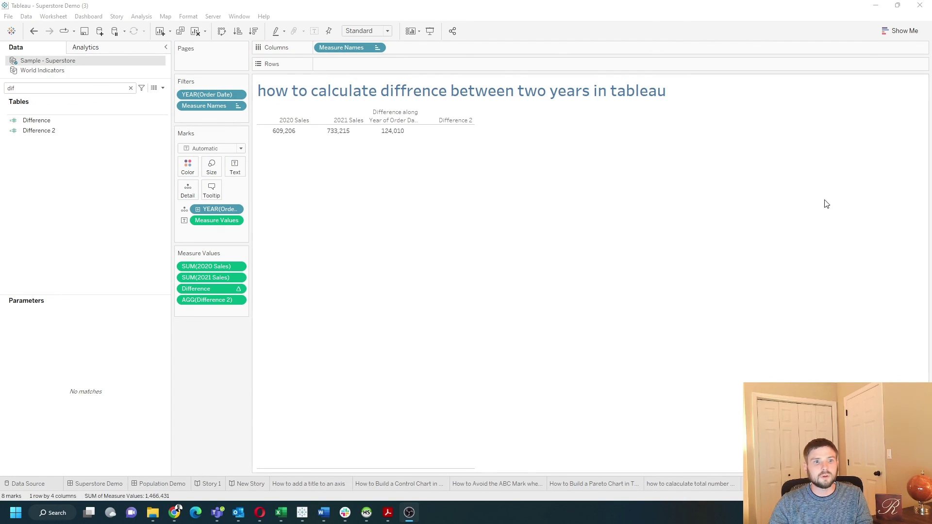
left_click_drag(214, 210, 224, 369)
left_click_drag(204, 277, 216, 316)
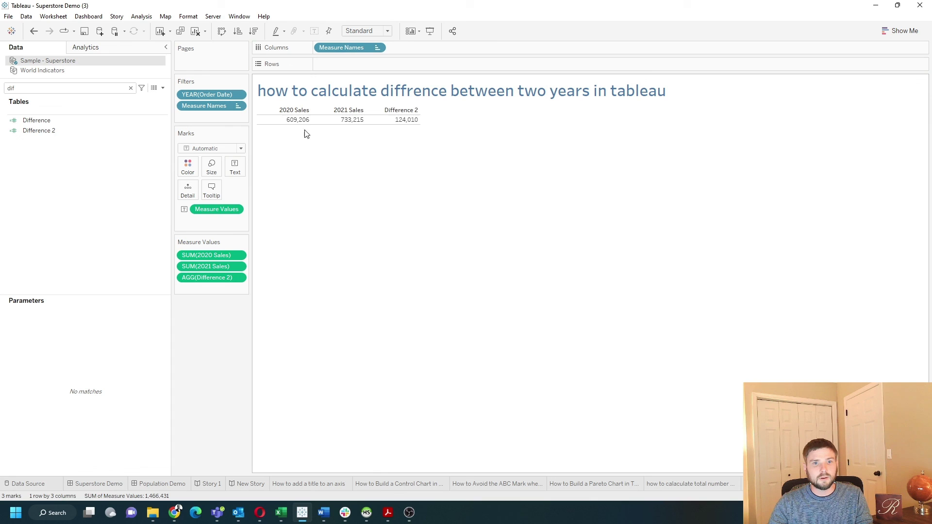